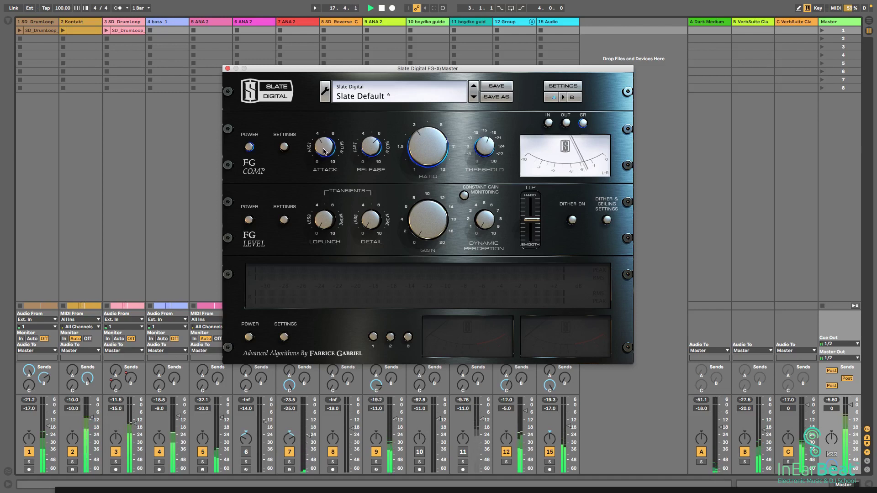
Bypass the FG Comp section and re-enable it to compare the mix with and without compression.
{"action": "left_click", "coordinate": [249, 147]}
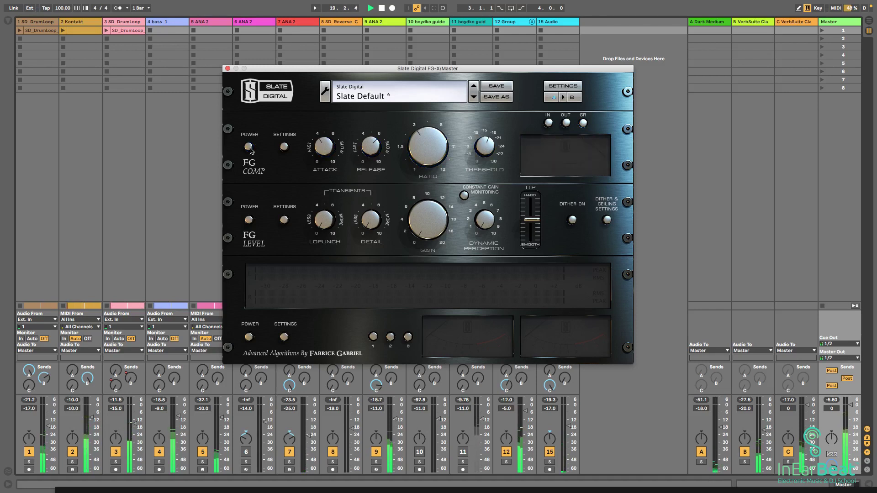
{"action": "left_click", "coordinate": [249, 147]}
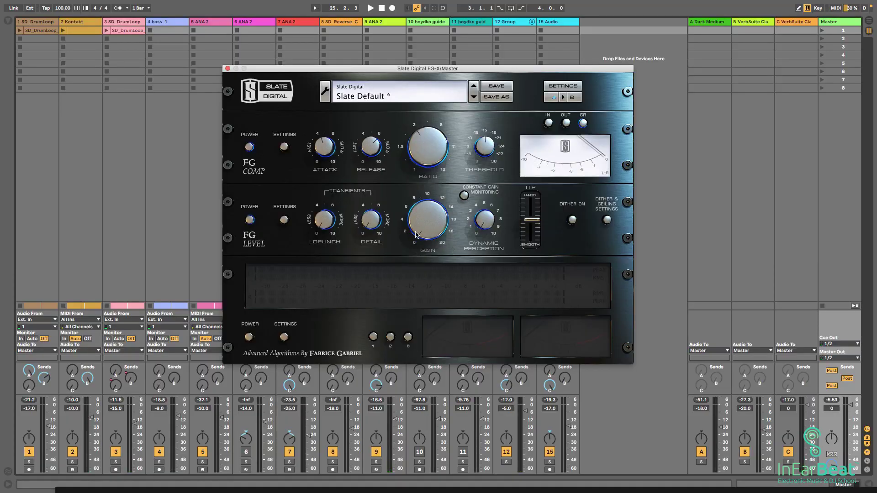
Start playback and switch on the metering section below FG Level.
{"action": "key", "text": "space"}
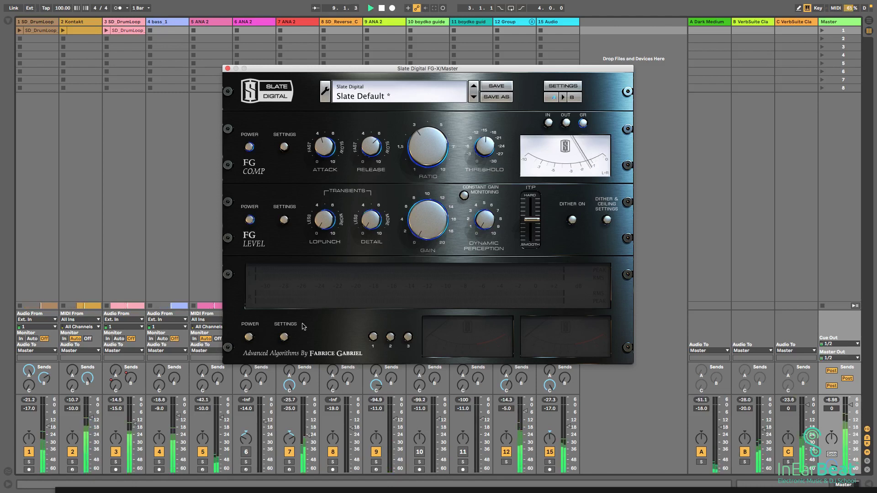
{"action": "left_click", "coordinate": [249, 337]}
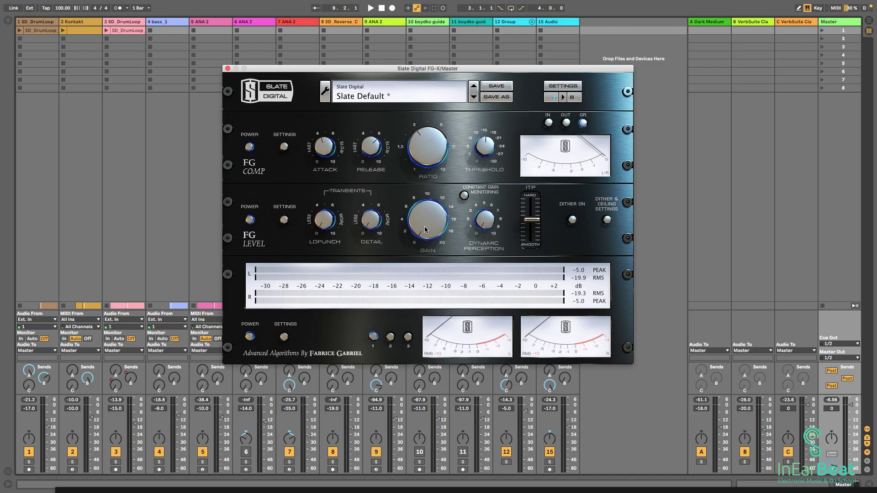
Raise the FG Level Gain to about 8 during playback, fine-tuning it by ear.
{"action": "key", "text": "space"}
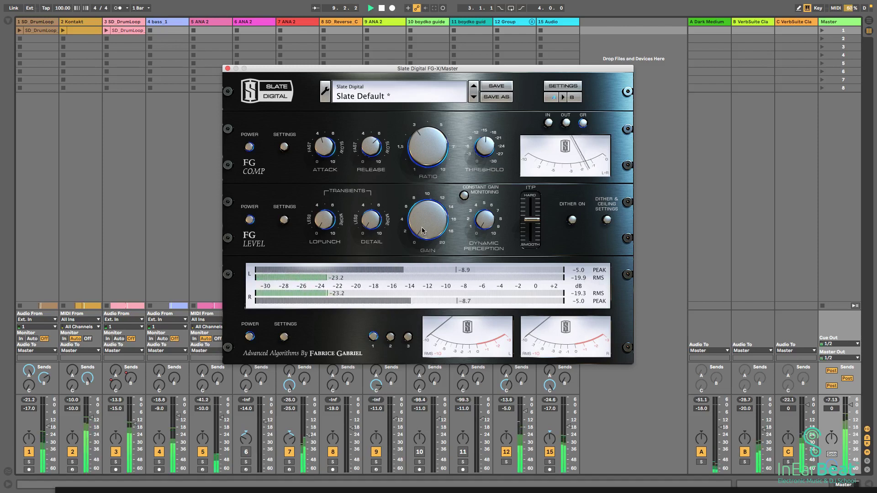
{"action": "left_click_drag", "start_coordinate": [416, 223], "coordinate": [414, 214]}
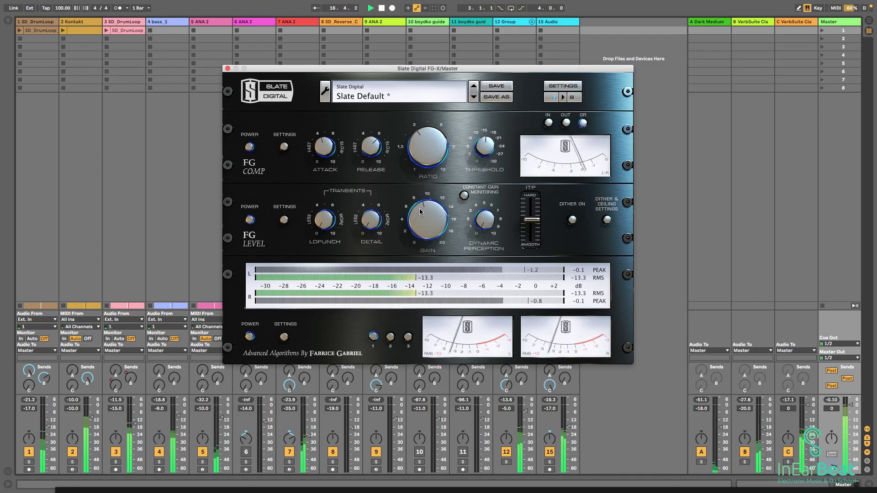
{"action": "left_click_drag", "start_coordinate": [420, 211], "coordinate": [420, 215]}
{"action": "key", "text": "space"}
{"action": "key", "text": "space"}
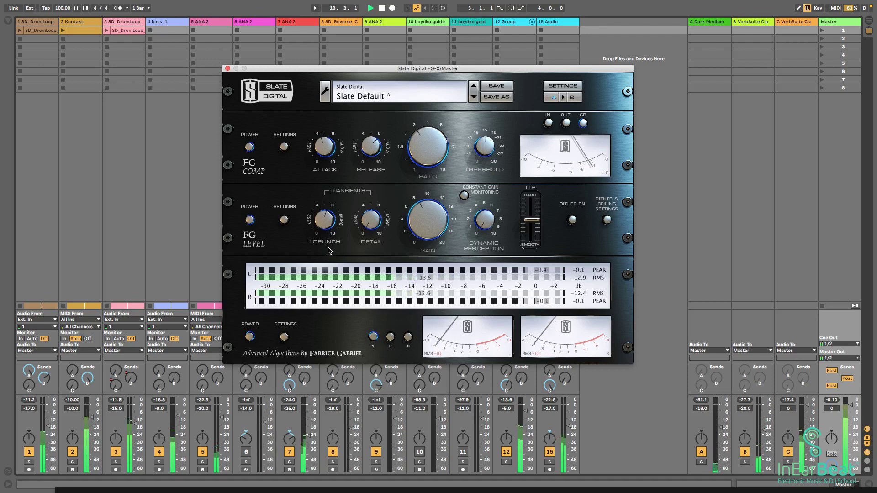
Start and stop playback to audition the FG Level transient and Dynamic Perception controls.
{"action": "key", "text": "space"}
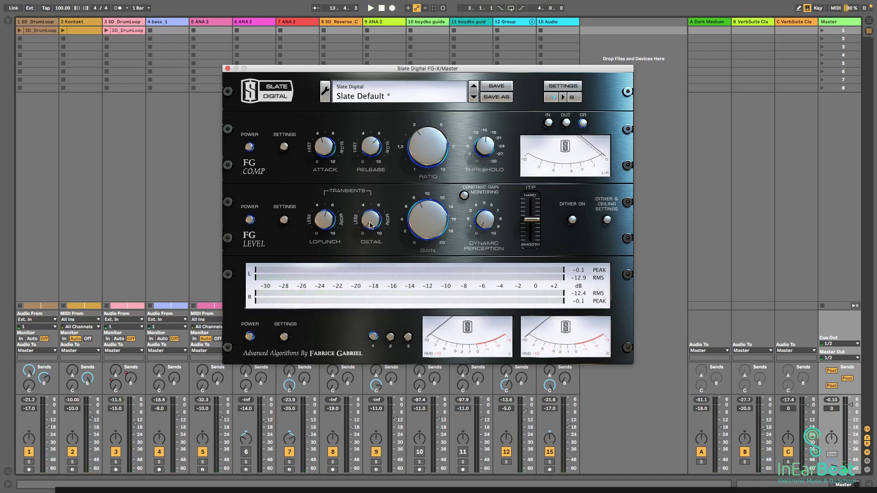
{"action": "key", "text": "space"}
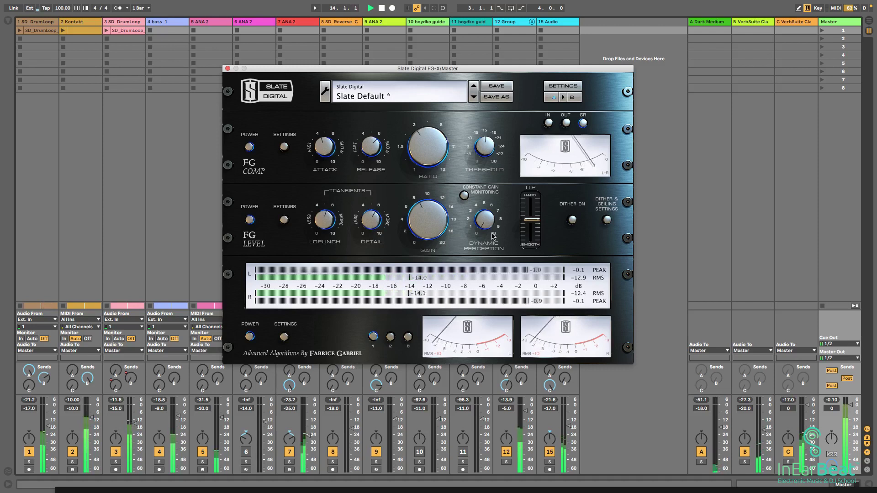
{"action": "key", "text": "space"}
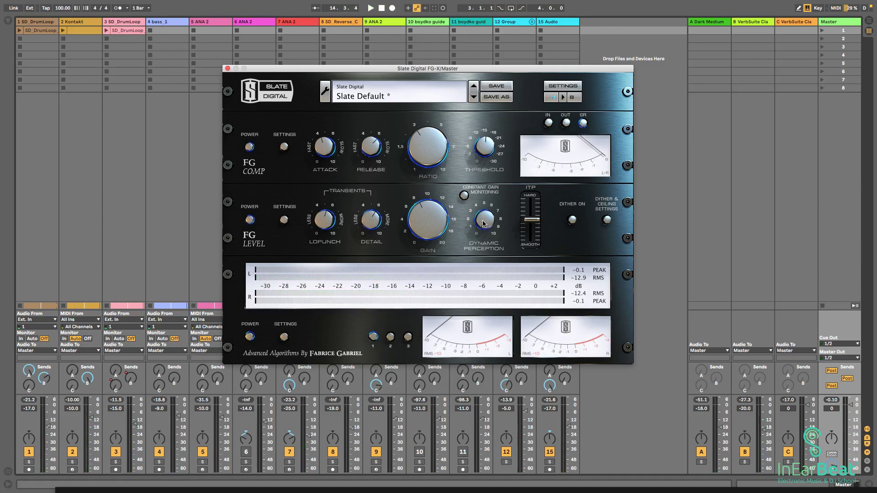
{"action": "key", "text": "space"}
{"action": "key", "text": "space"}
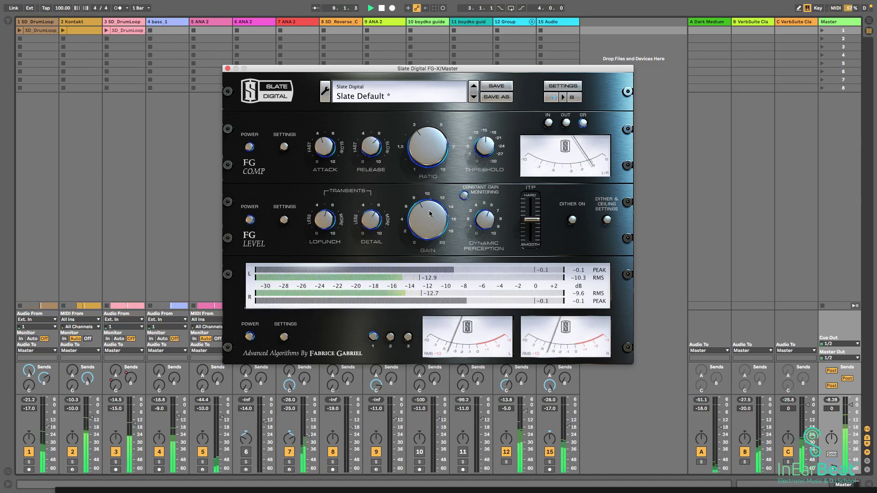
Bypass the FG Level section and re-enable it to compare the master's loudness.
{"action": "left_click", "coordinate": [249, 220]}
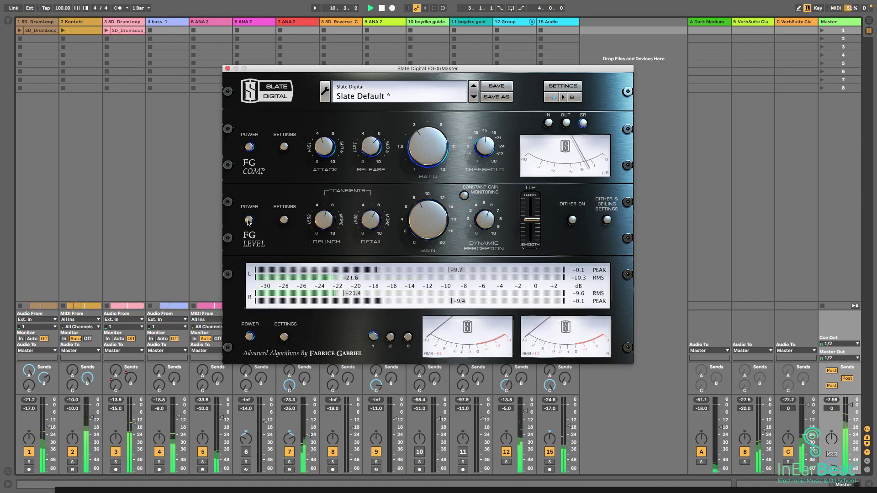
{"action": "left_click", "coordinate": [249, 220]}
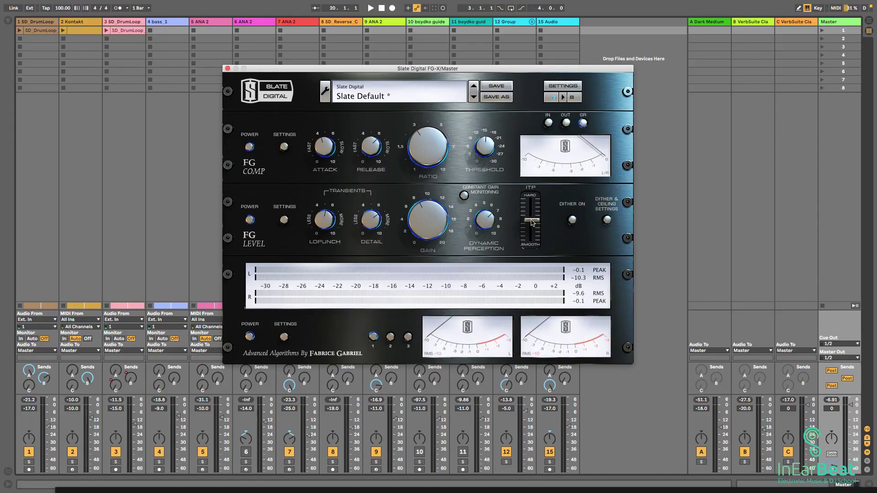
Audition the ITP slider near Smooth during playback, and set it slightly toward Hard.
{"action": "mouse_move", "coordinate": [531, 220]}
{"action": "left_mouse_down"}
{"action": "mouse_move", "coordinate": [531, 201]}
{"action": "mouse_move", "coordinate": [531, 219]}
{"action": "left_mouse_up"}
{"action": "key", "text": "space"}
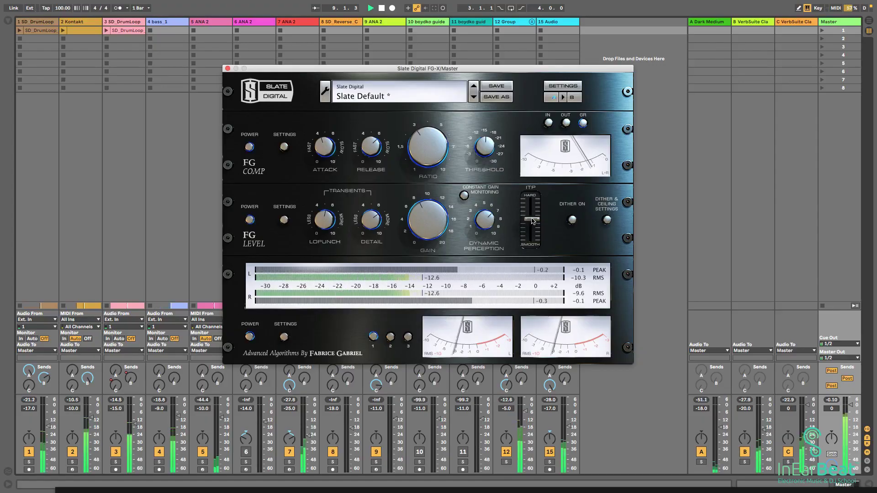
{"action": "mouse_move", "coordinate": [532, 221]}
{"action": "left_mouse_down"}
{"action": "mouse_move", "coordinate": [533, 204]}
{"action": "mouse_move", "coordinate": [534, 237]}
{"action": "left_mouse_up"}
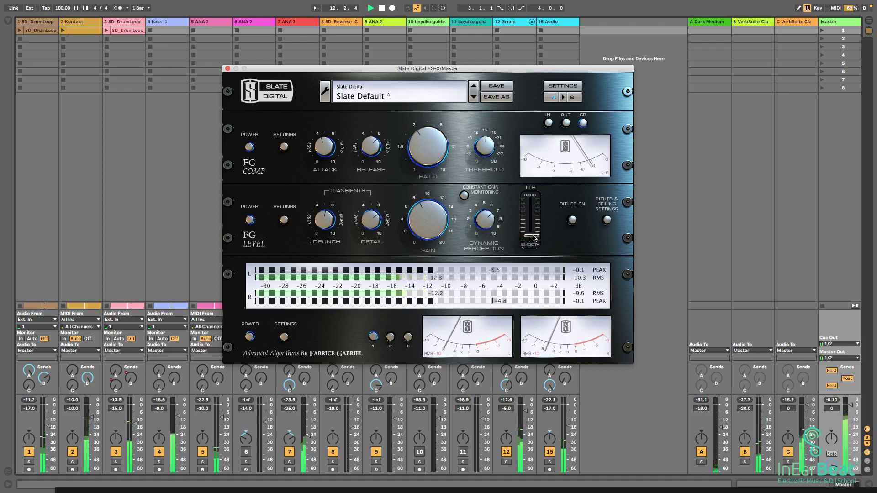
{"action": "left_click_drag", "start_coordinate": [534, 238], "coordinate": [533, 212]}
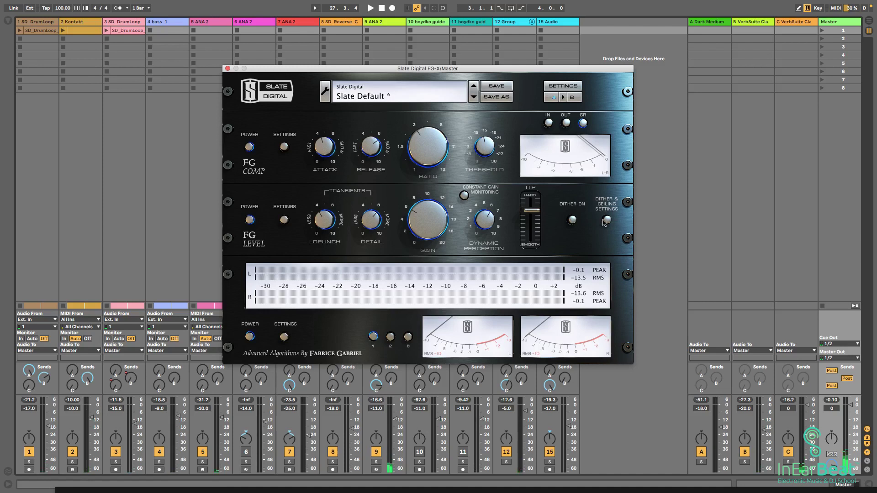
Enable dithering in FG Level and set the output ceiling to -0.05.
{"action": "left_click", "coordinate": [574, 218]}
{"action": "left_click", "coordinate": [608, 221]}
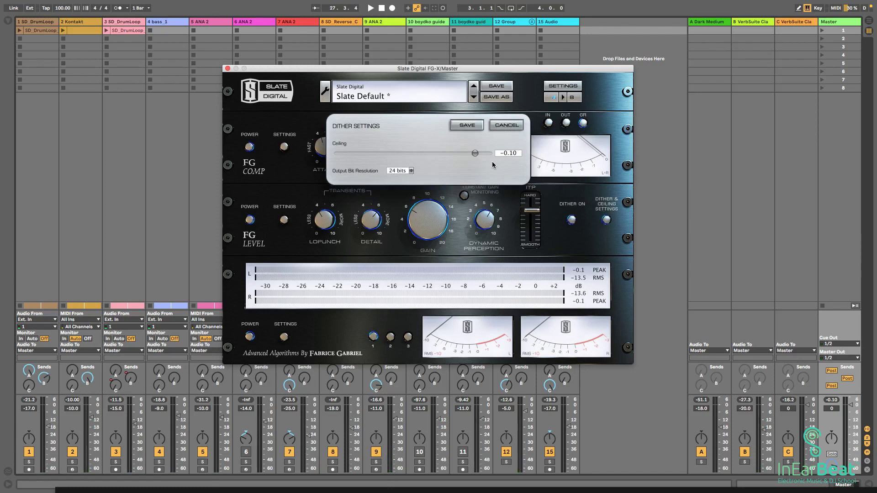
{"action": "left_click_drag", "start_coordinate": [475, 156], "coordinate": [487, 155]}
{"action": "left_click_drag", "start_coordinate": [477, 157], "coordinate": [481, 157]}
Try 16 bits for the output bit resolution, return it to 24 bits, and save the dither settings.
{"action": "left_click", "coordinate": [407, 170]}
{"action": "left_click", "coordinate": [402, 181]}
{"action": "left_click", "coordinate": [406, 172]}
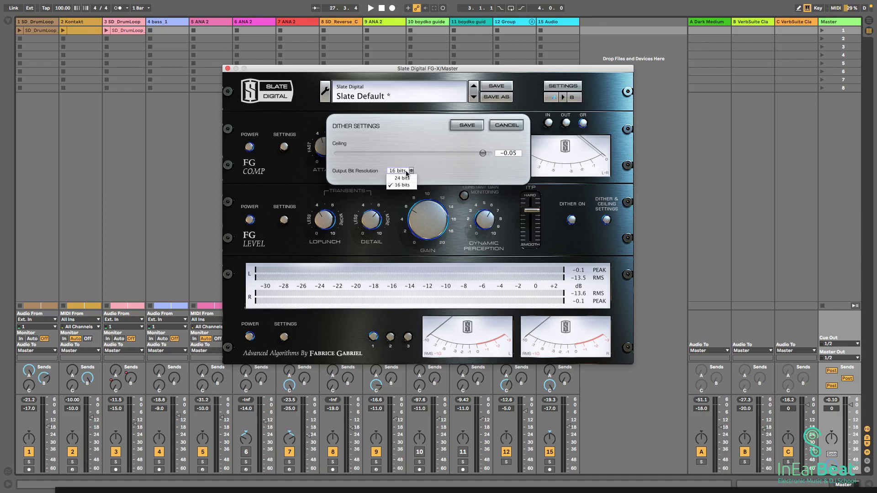
{"action": "left_click", "coordinate": [407, 179]}
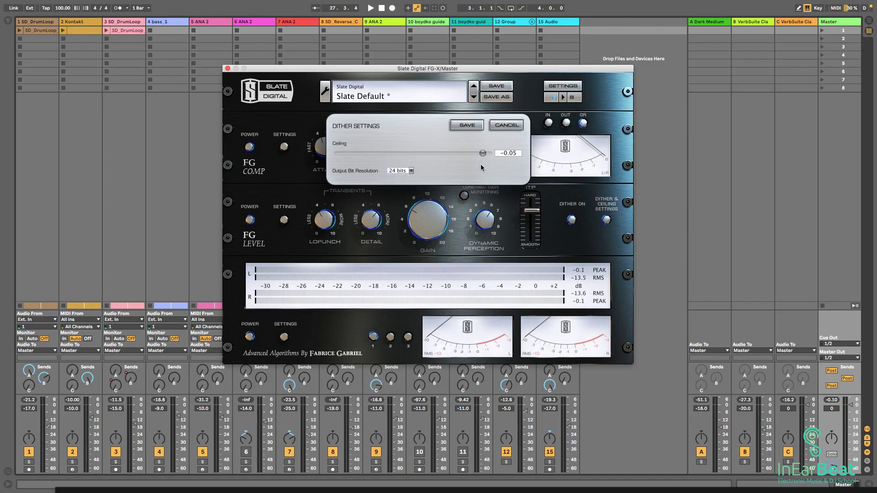
{"action": "left_click", "coordinate": [472, 127]}
{"action": "key", "text": "space"}
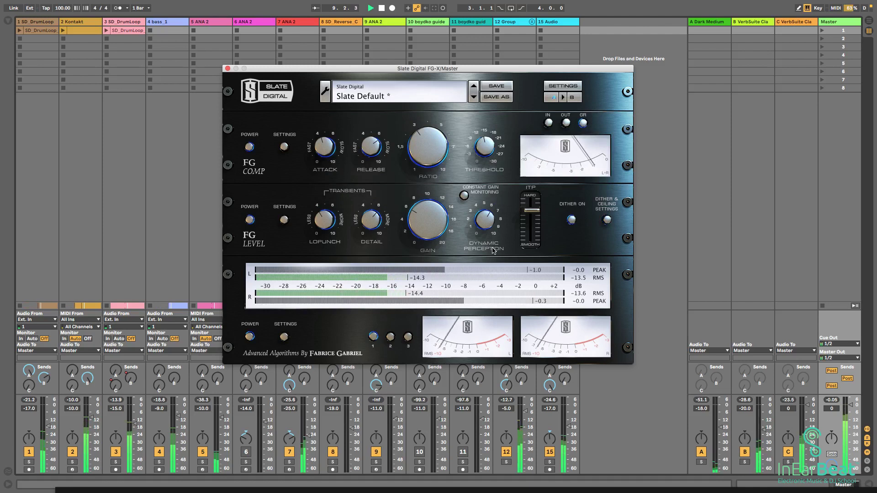